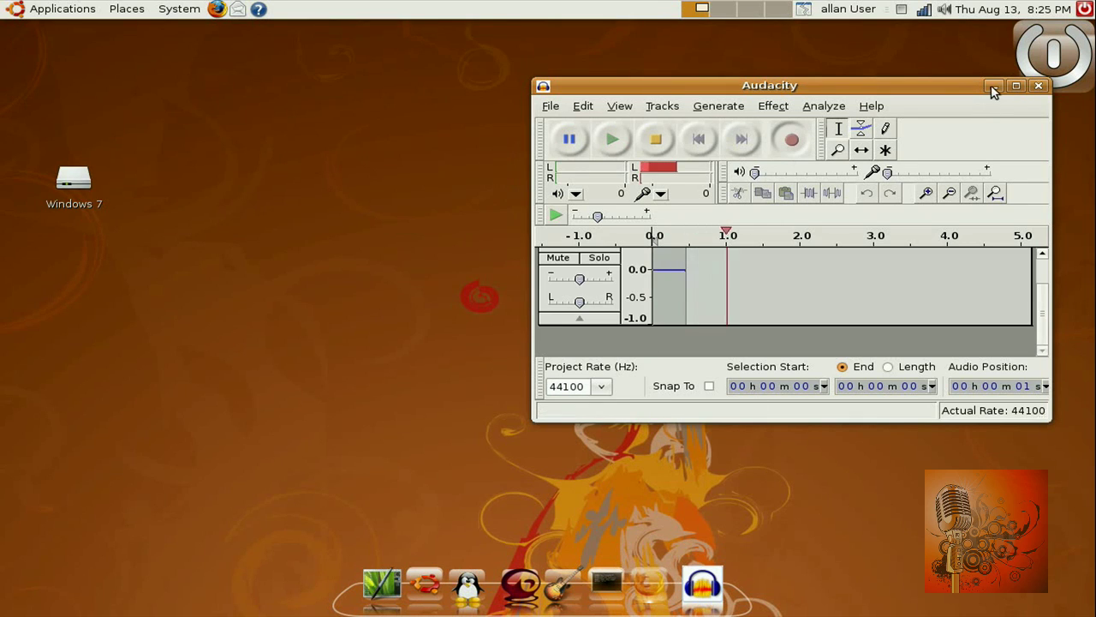
Step: Minimize Audacity and spin the desktop cube to view it in 3D
left_click(993, 87)
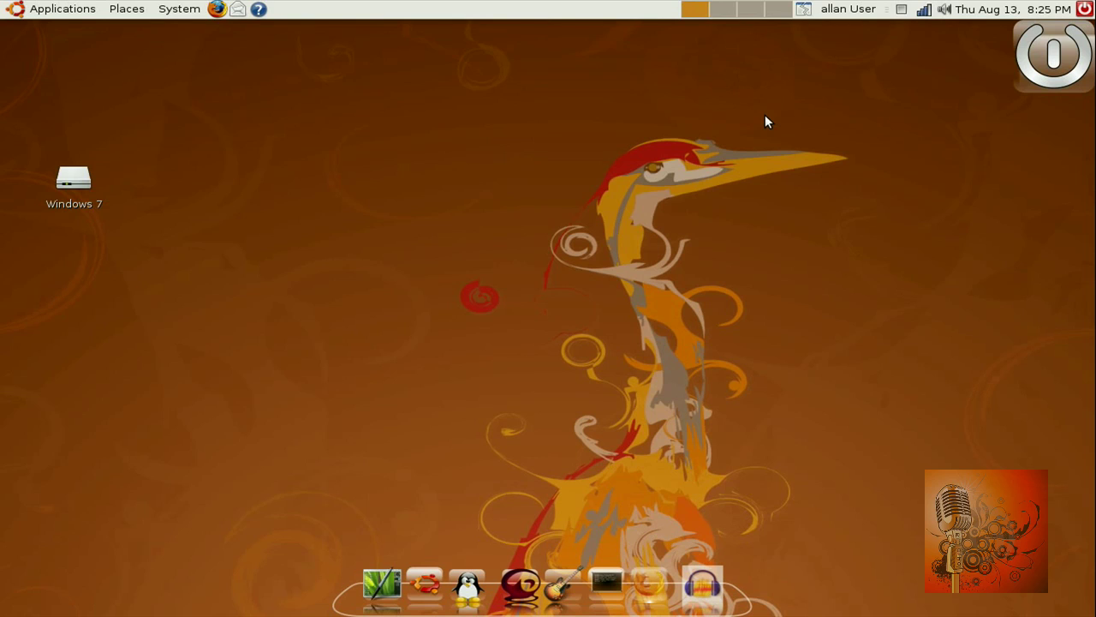
left_click_drag(765, 114, 765, 222)
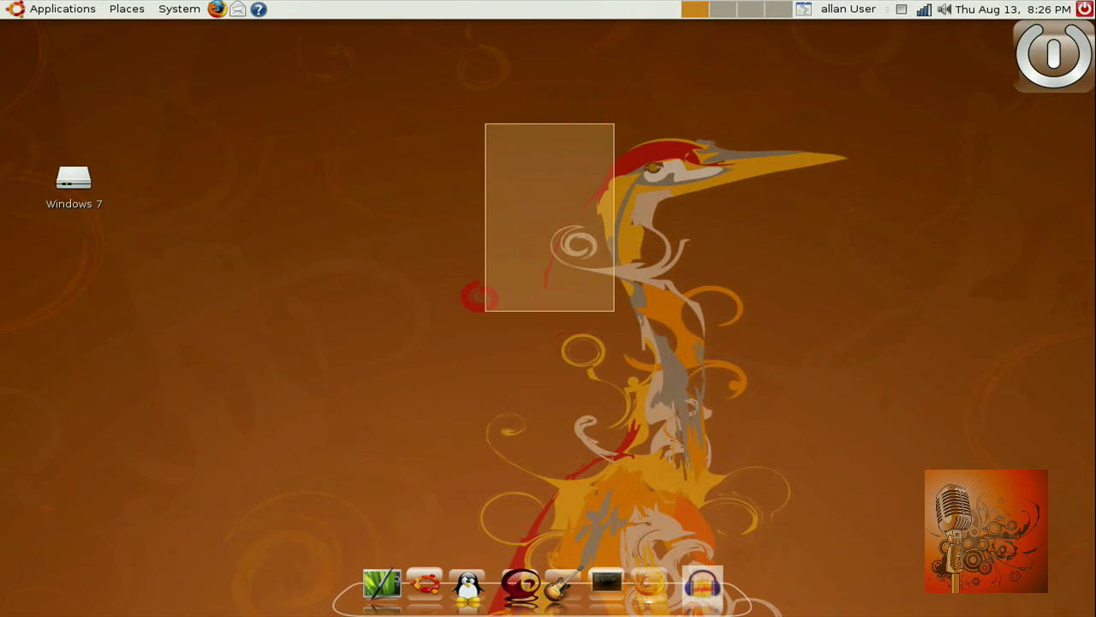
left_click_drag(486, 311, 238, 308)
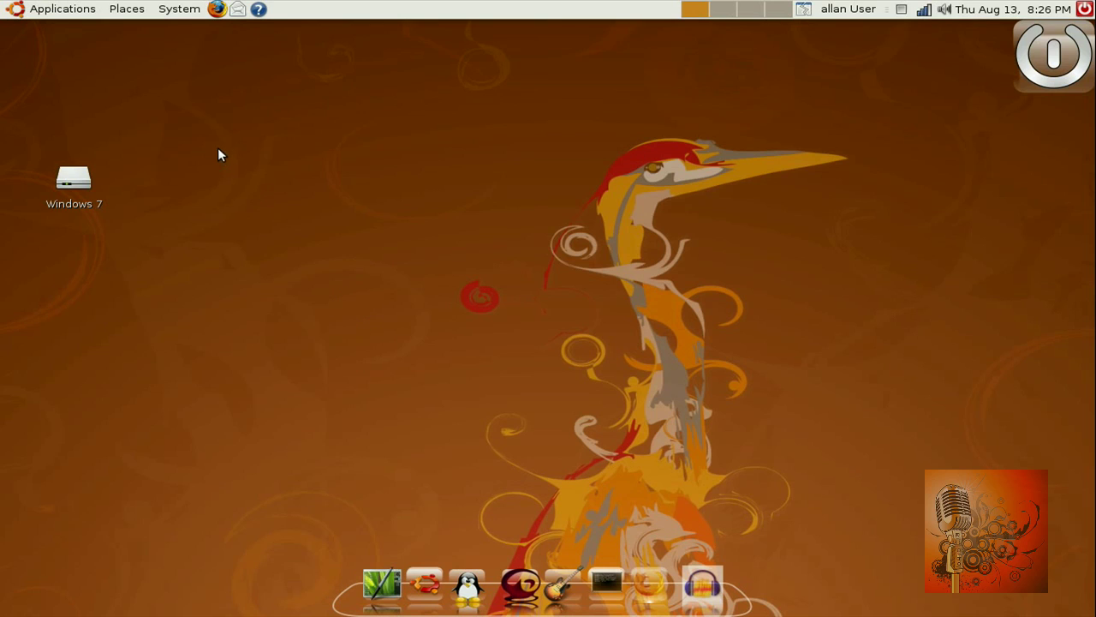
Step: Launch CompizConfig Settings Manager from the System > Preferences menu
left_click(161, 8)
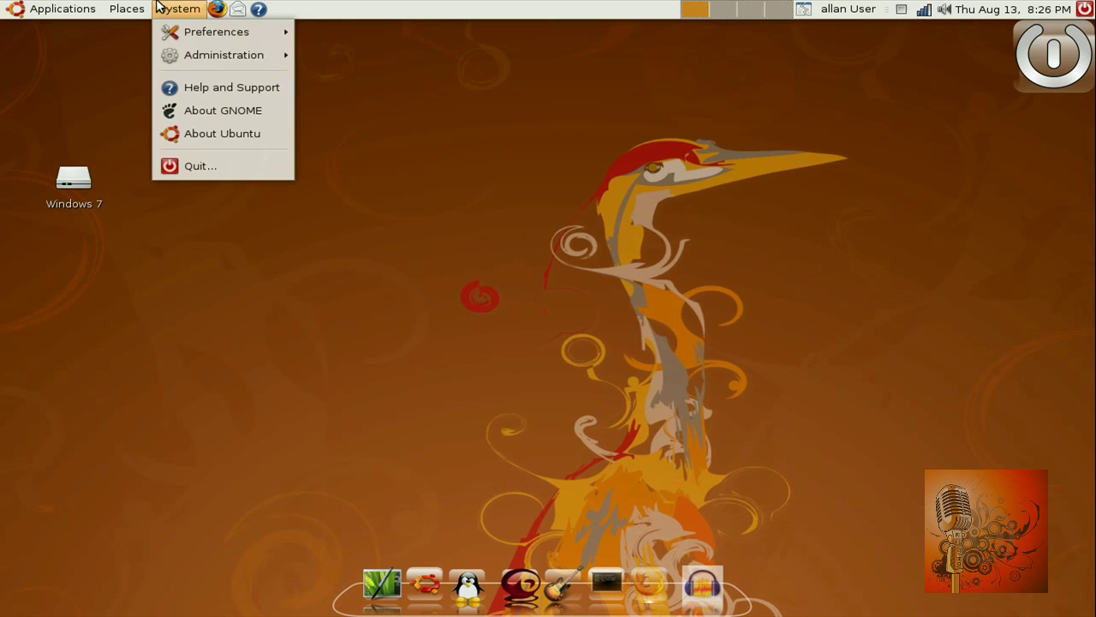
left_click(185, 320)
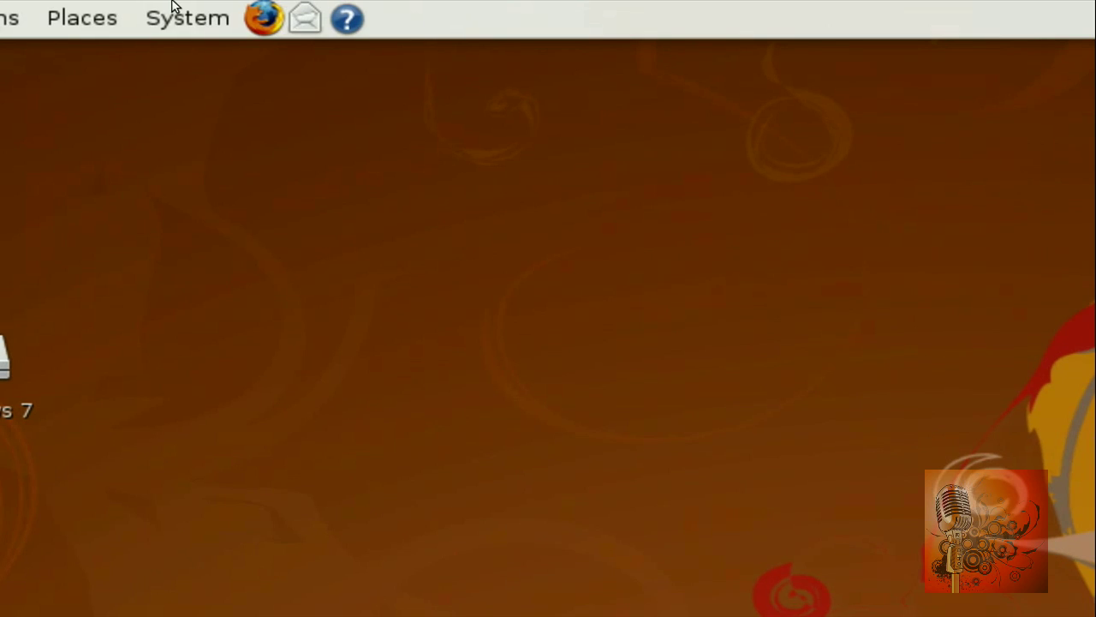
left_click(171, 6)
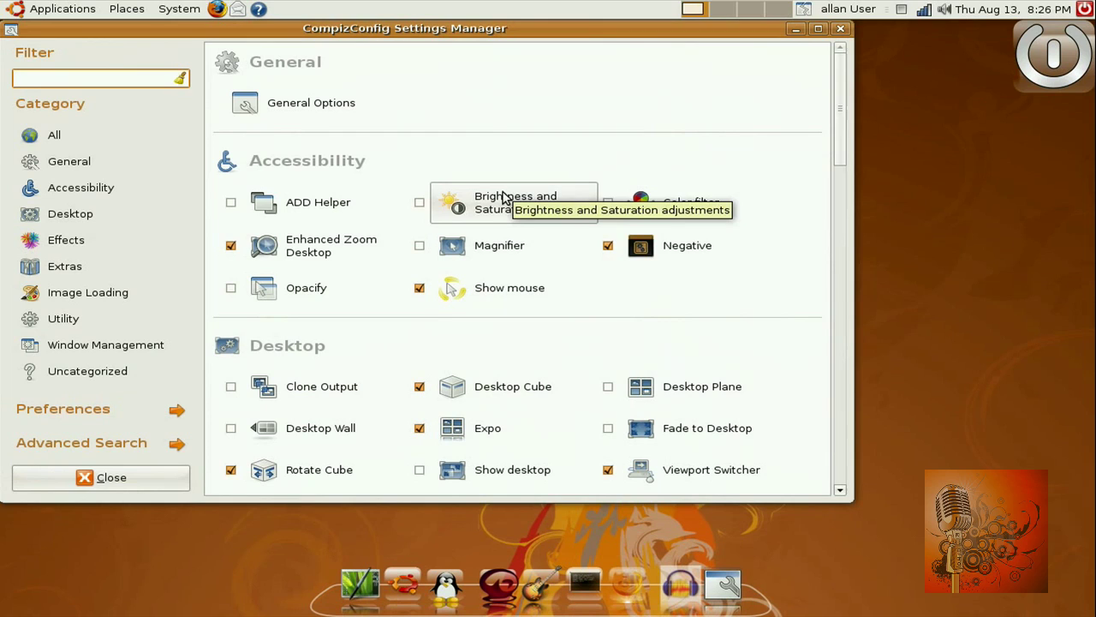
Step: Drag the settings window right, then scroll to review Desktop Cube, Rotate Cube and Cube Reflection
left_click_drag(397, 30, 508, 65)
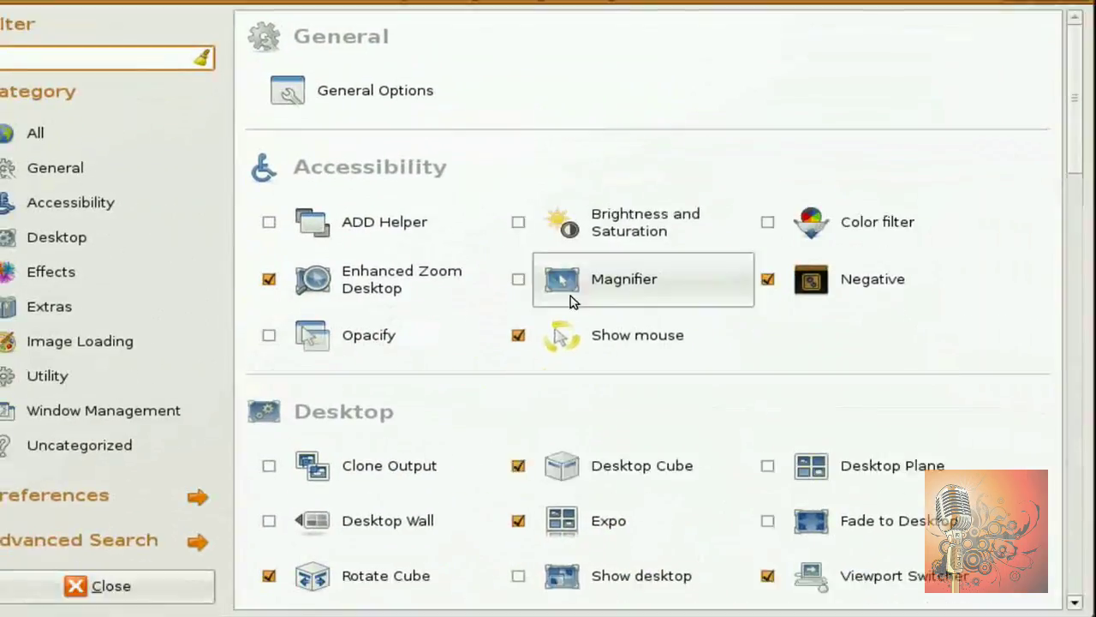
scroll(589, 428, "down", 3)
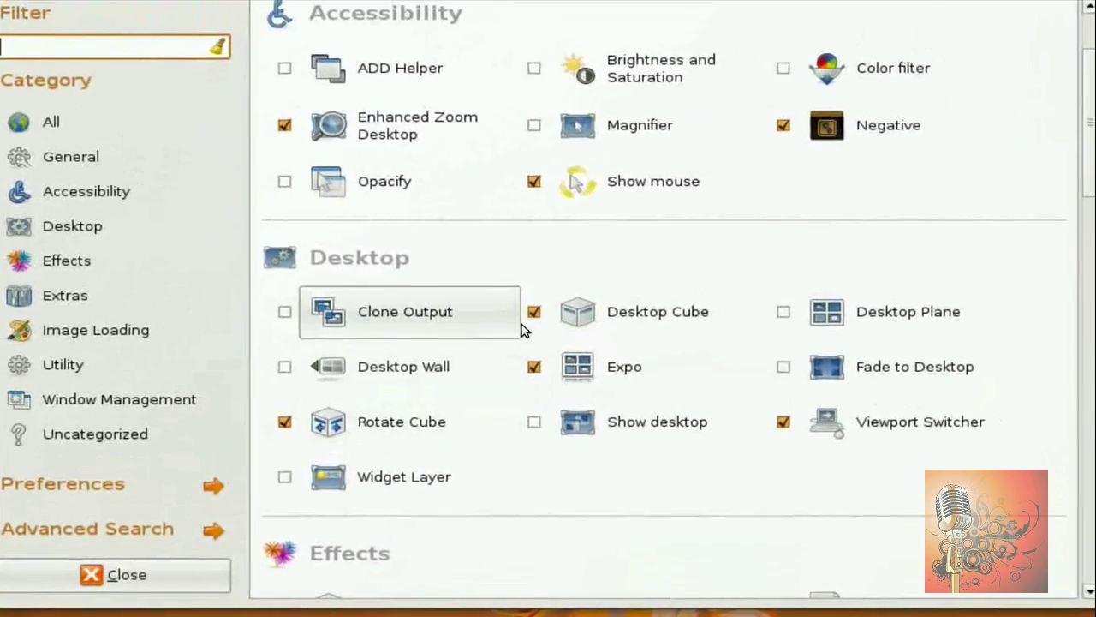
scroll(527, 334, "down", 5)
scroll(527, 334, "down", 2)
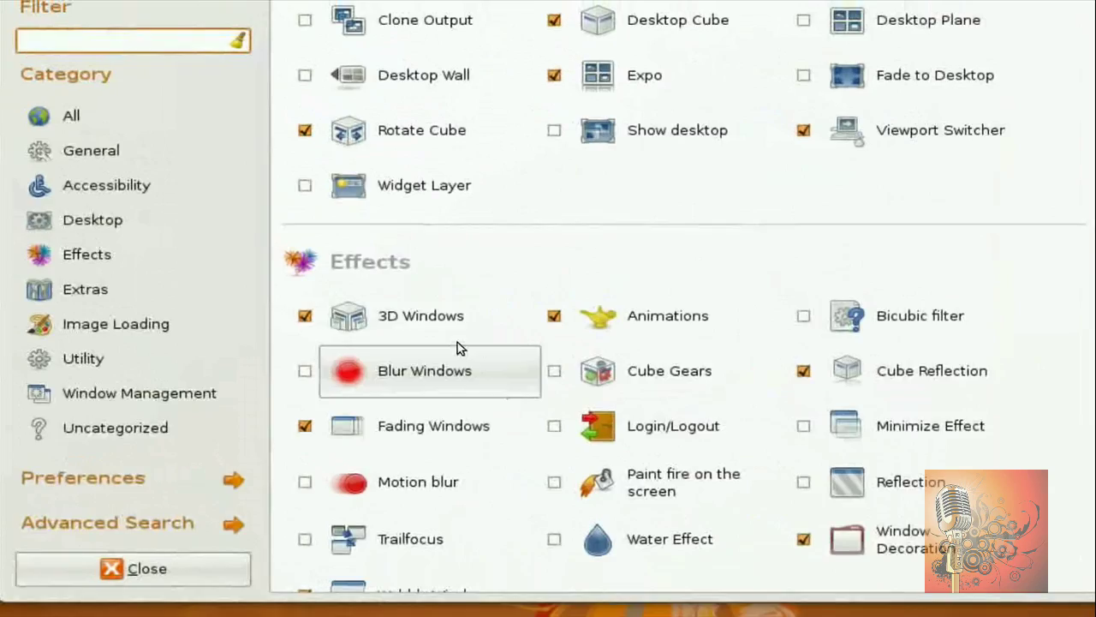
scroll(600, 330, "down", 4)
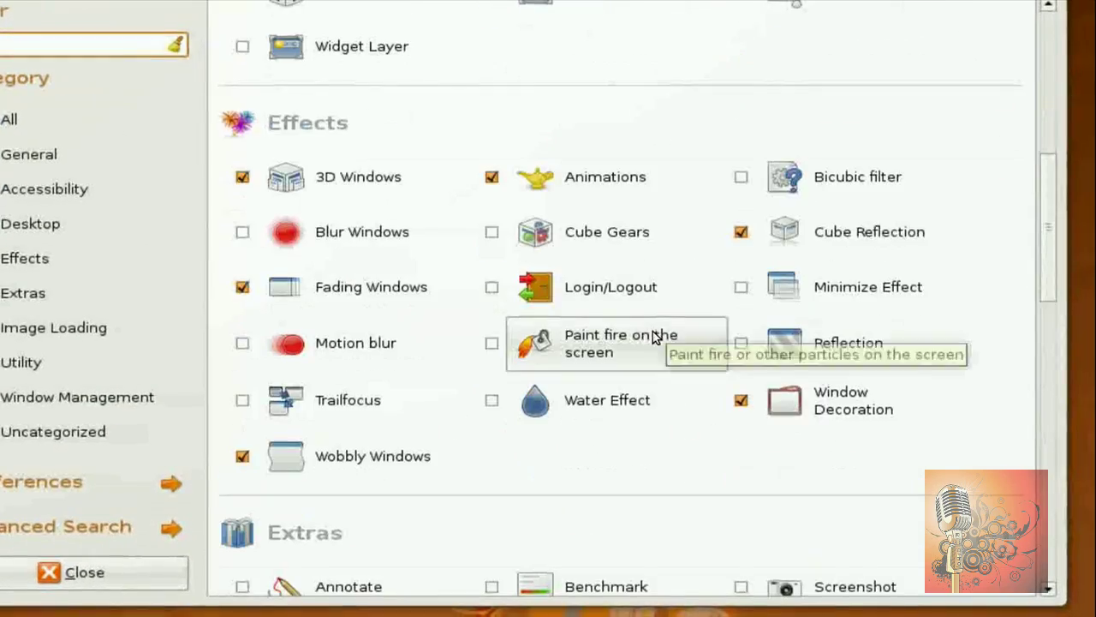
scroll(531, 343, "down", 4)
scroll(576, 378, "down", 5)
scroll(576, 378, "up", 10)
scroll(575, 377, "up", 12)
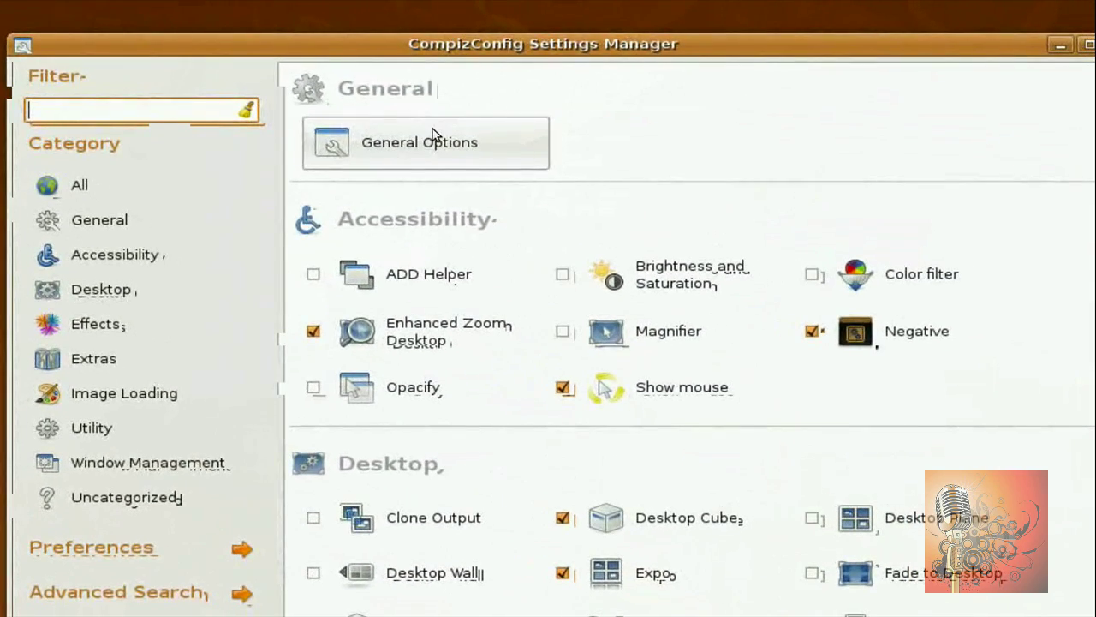
Step: Show General Options' Desktop Size: horizontal size 4, vertical size 1, one desktop
left_click(433, 139)
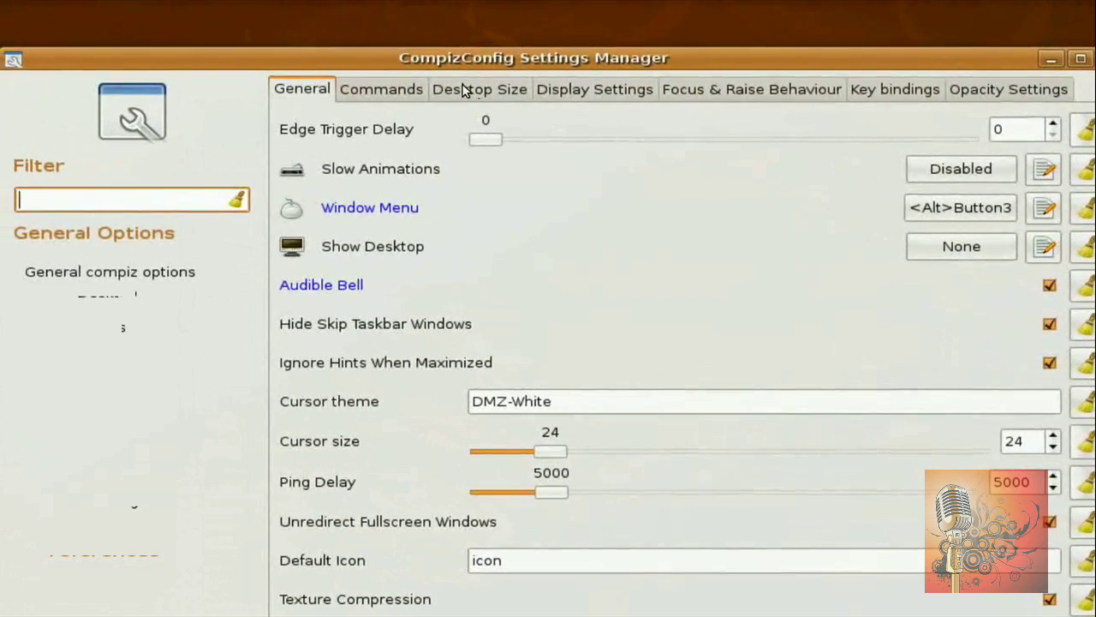
left_click(476, 90)
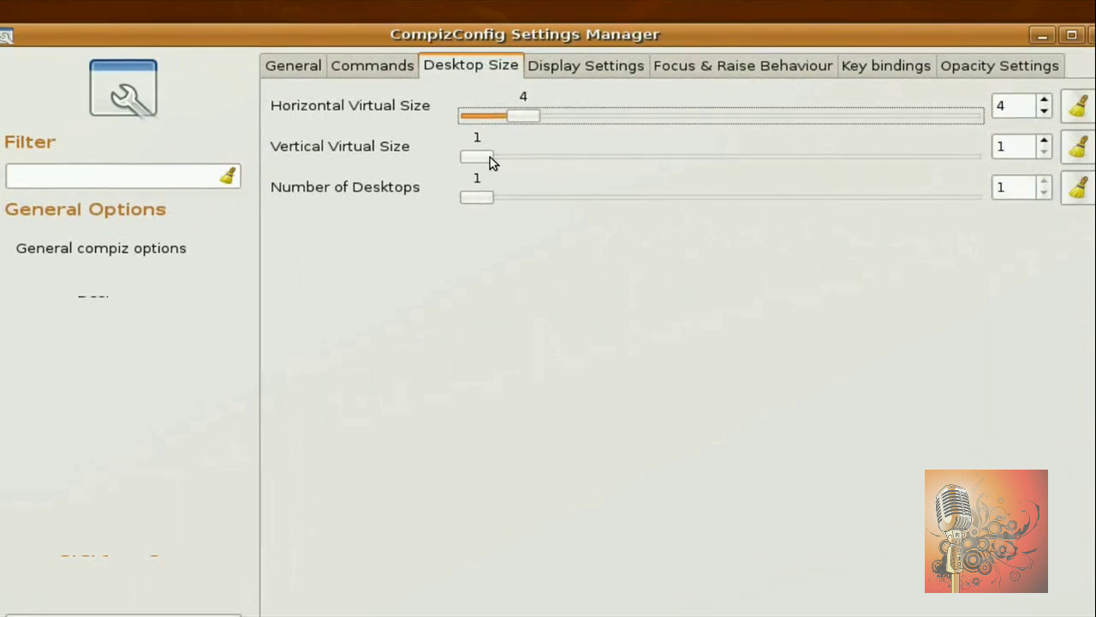
left_click(492, 199)
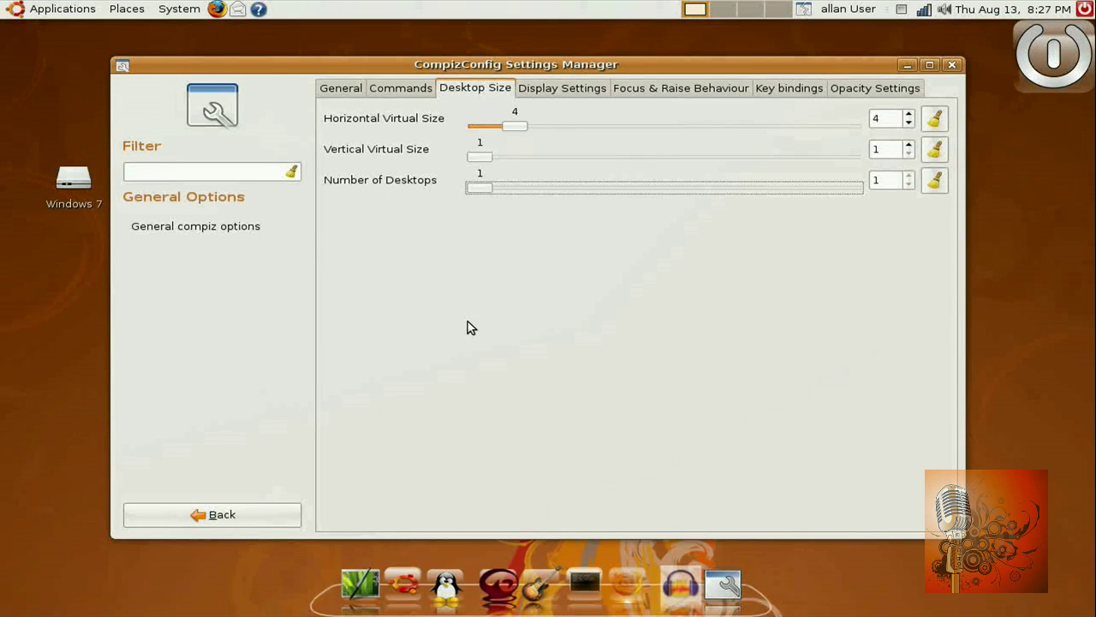
Step: Return to the plugin list, minimize the manager, and rotate the desktop cube
left_click(274, 514)
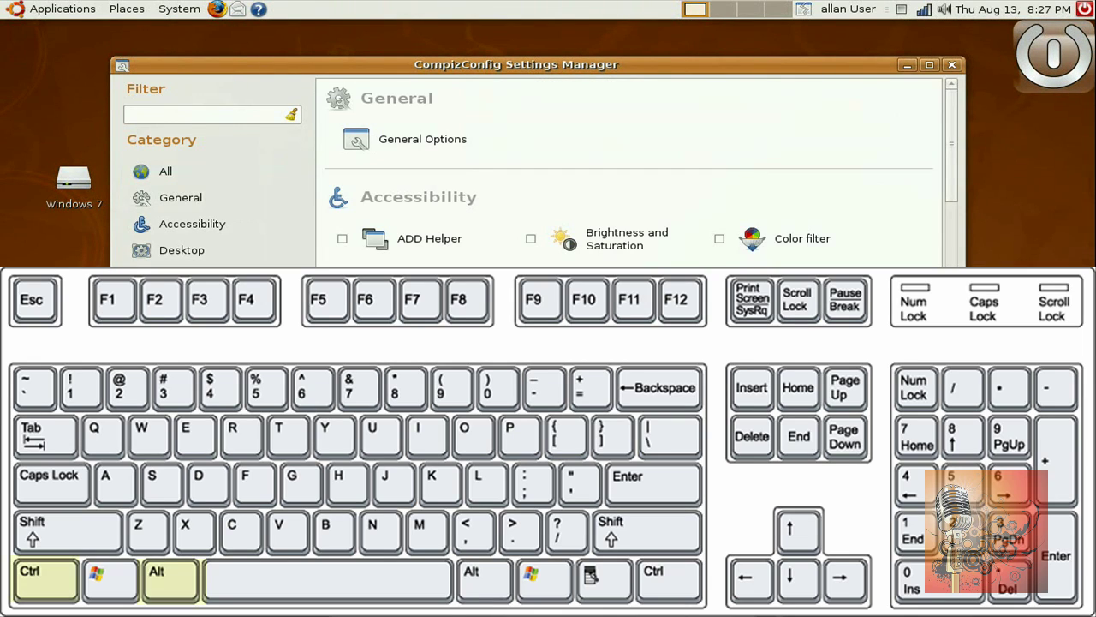
left_click(906, 66)
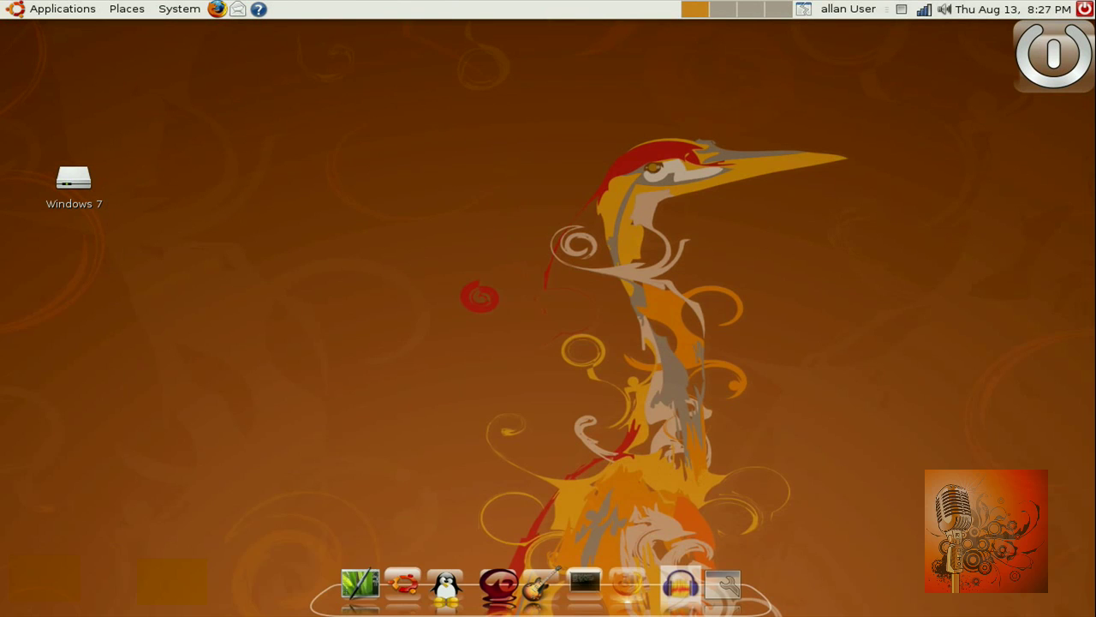
mouse_move(501, 195)
left_mouse_down()
mouse_move(505, 274)
mouse_move(441, 111)
left_mouse_up()
Step: Open Documents from Places and drag its window across to other workspaces
left_click(124, 8)
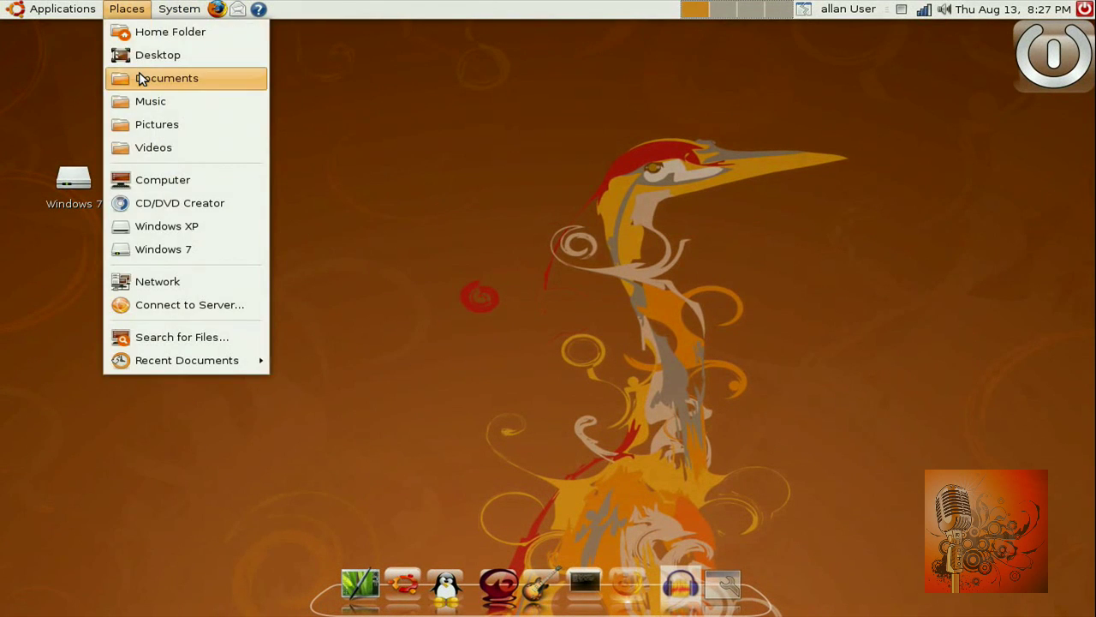
left_click(156, 77)
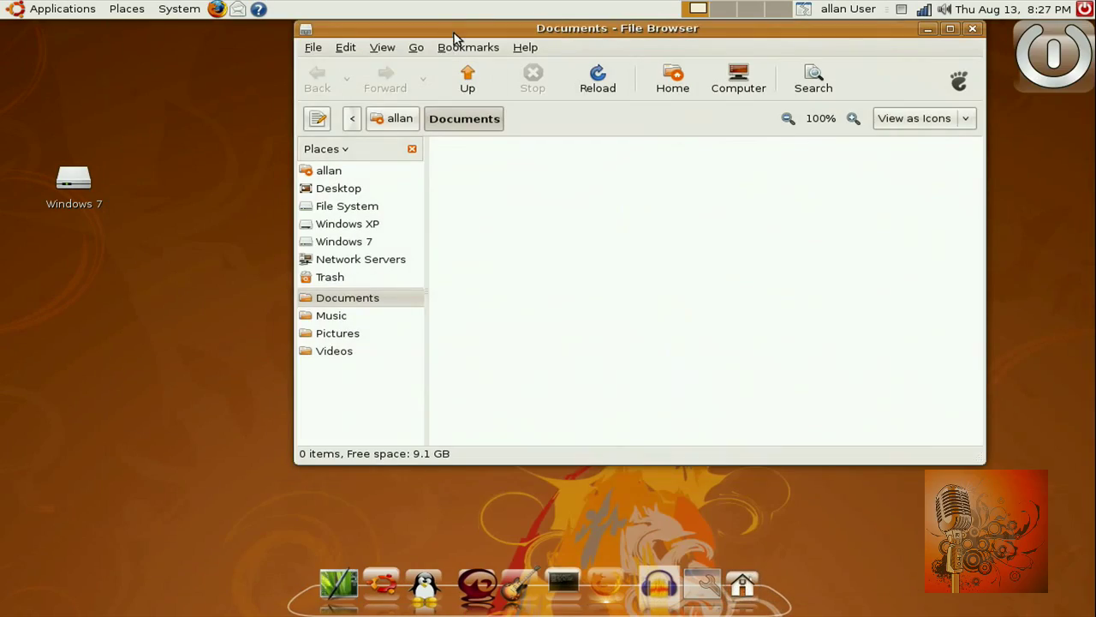
mouse_move(454, 32)
left_mouse_down()
mouse_move(1089, 131)
mouse_move(976, 116)
left_mouse_up()
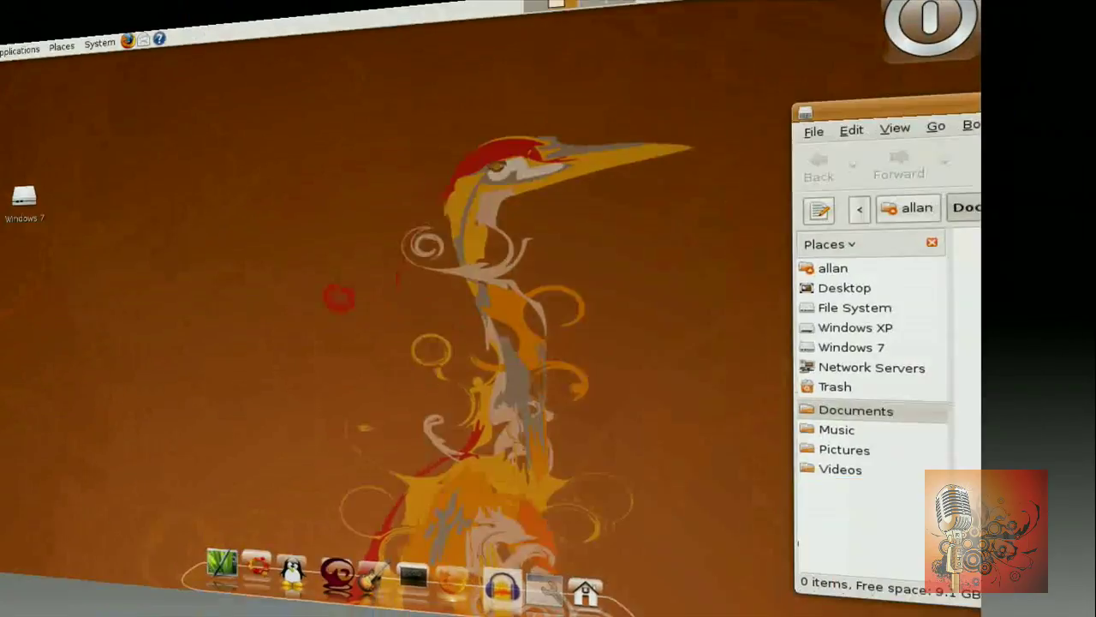
mouse_move(976, 115)
left_mouse_down()
mouse_move(564, 137)
mouse_move(195, 59)
mouse_move(404, 197)
left_mouse_up()
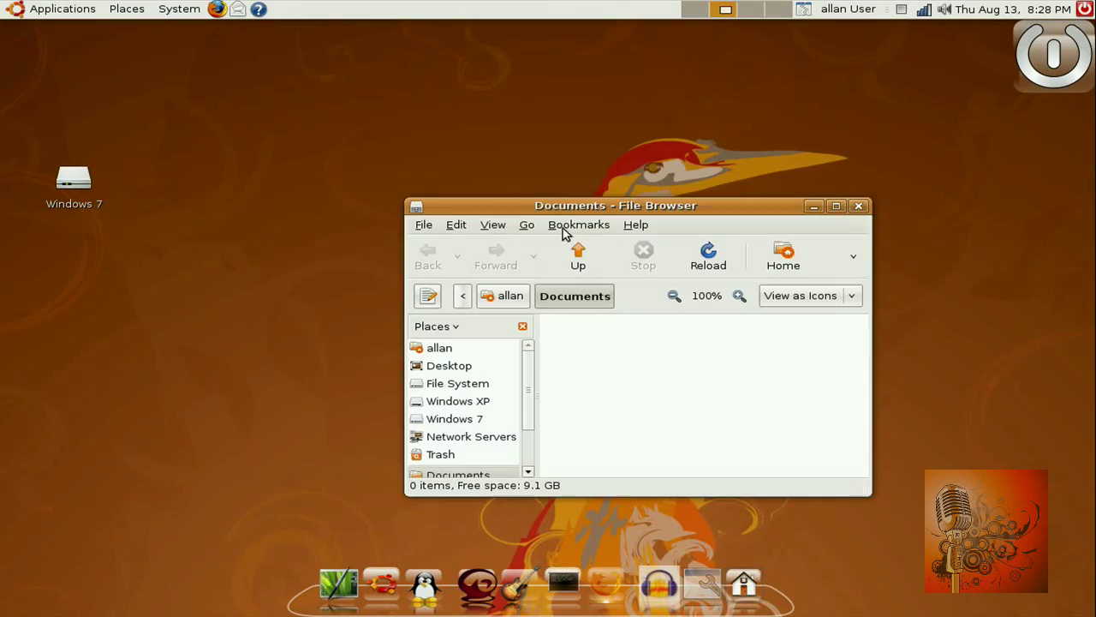
left_click_drag(564, 208, 257, 149)
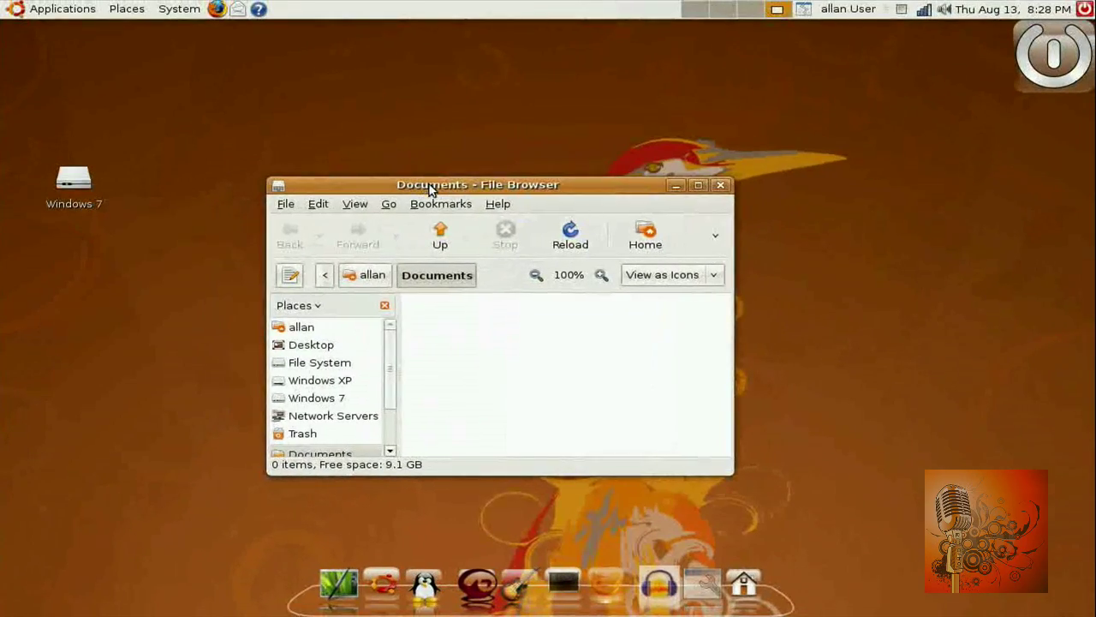
Step: Launch CompizConfig from the dock, scroll to Effects, and test-rotate the cube
left_click(689, 582)
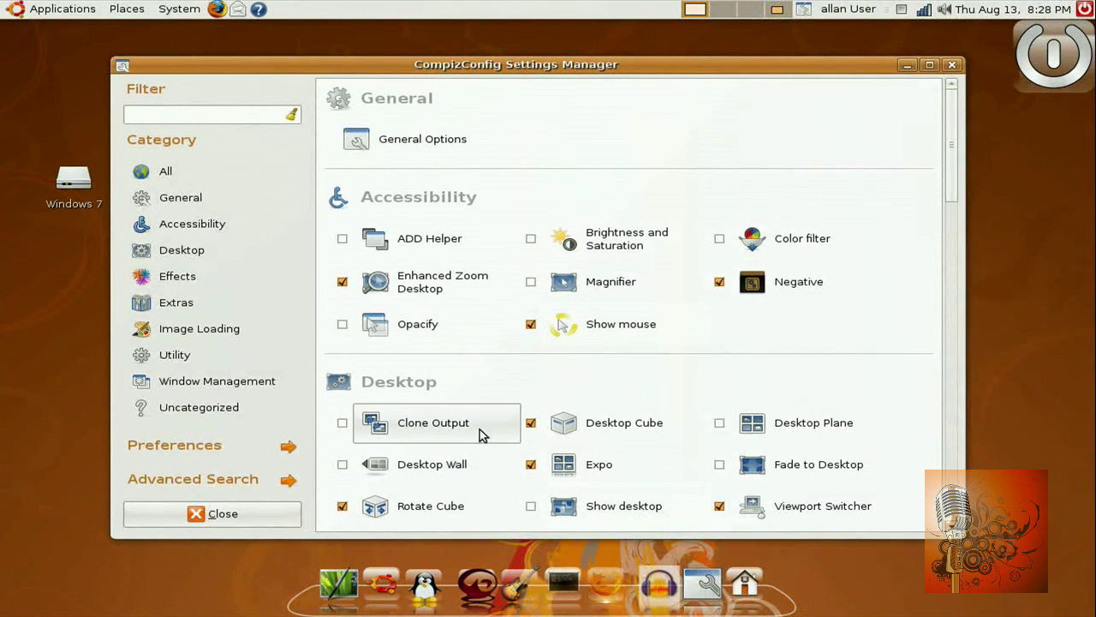
scroll(488, 420, "down", 3)
scroll(495, 415, "down", 4)
scroll(495, 417, "down", 2)
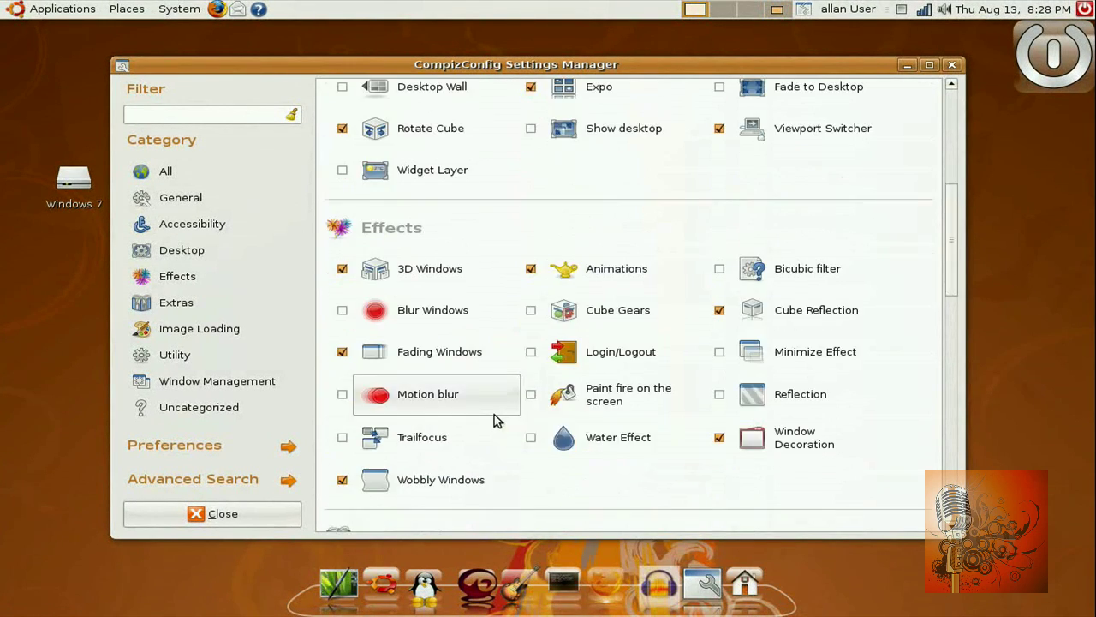
scroll(494, 419, "down", 1)
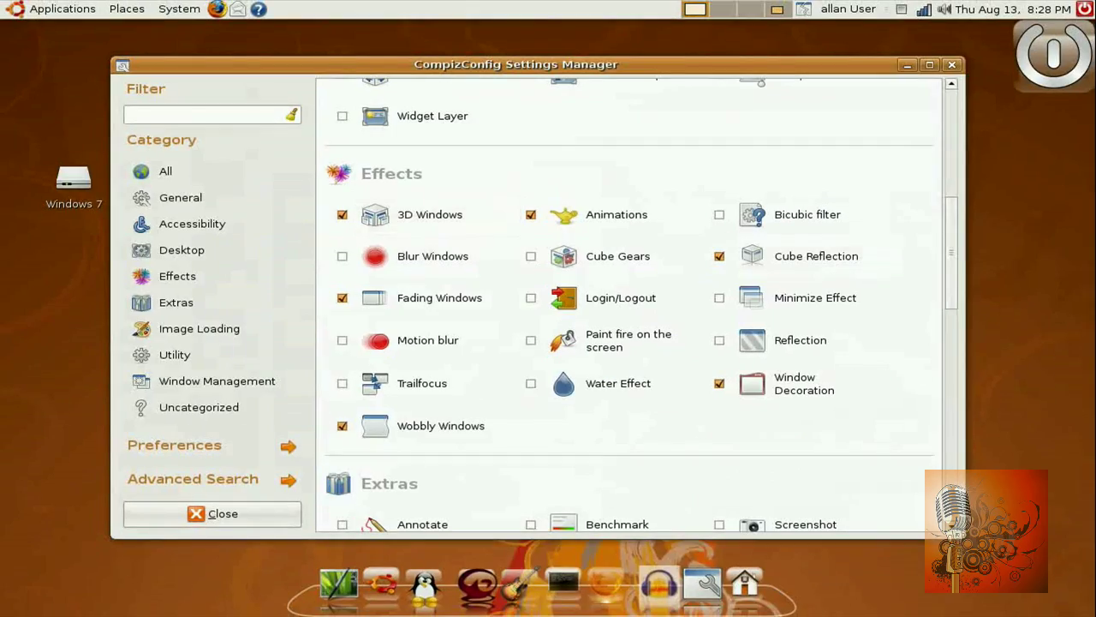
key("ctrl+alt+Right")
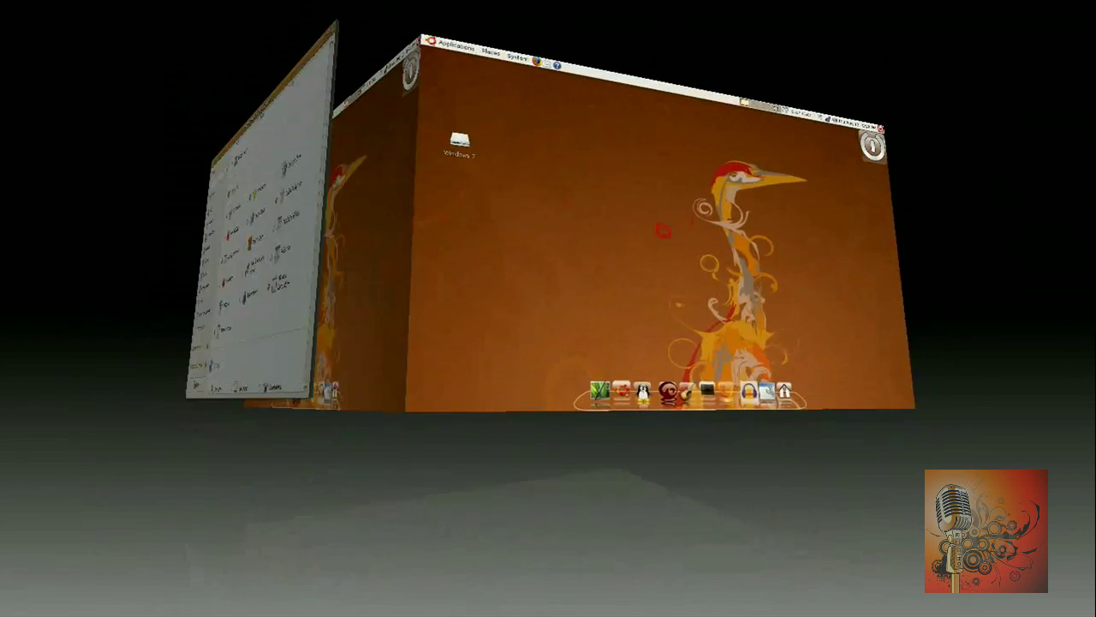
left_click_drag(701, 289, 683, 287)
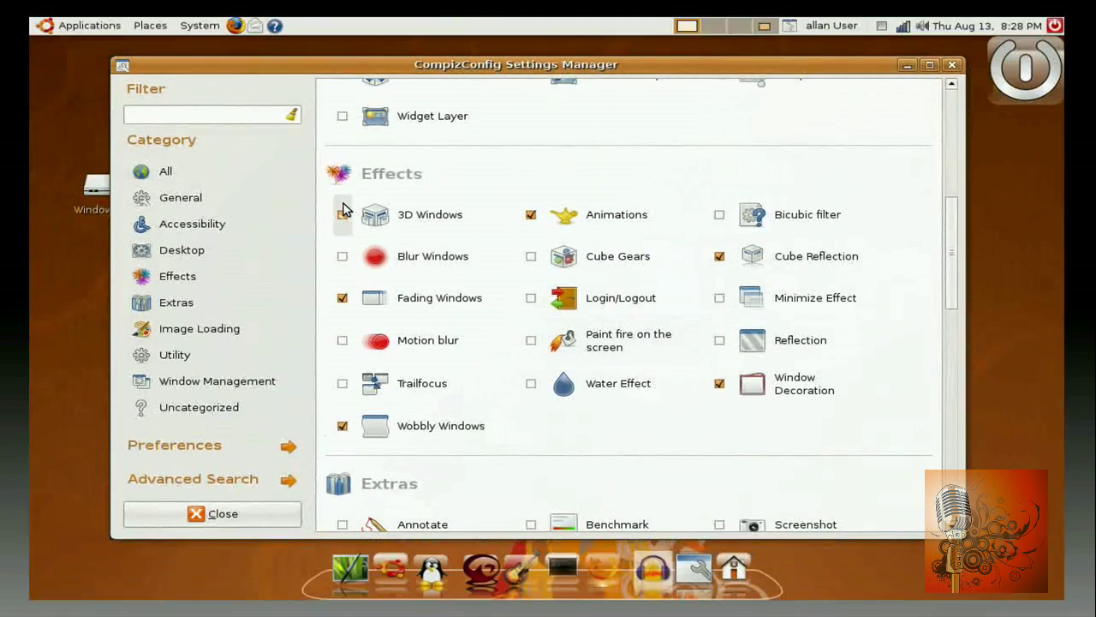
Step: Uncheck 3D Windows, tilt the cube to show its top, and scroll through the plugins
left_click(342, 214)
left_click_drag(21, 306, 1, 615)
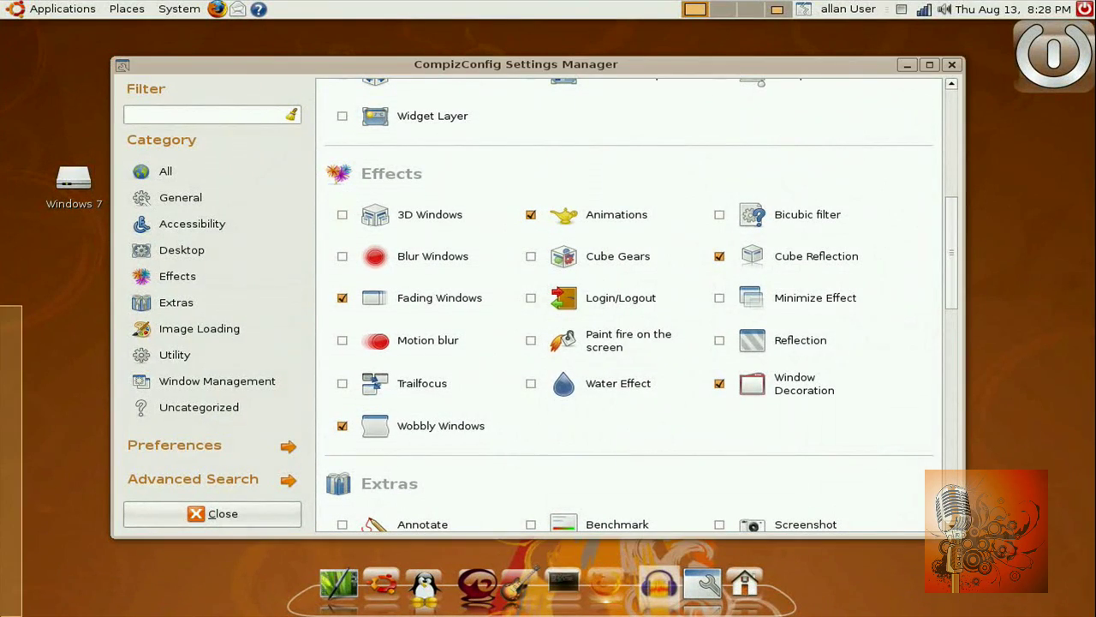
left_click_drag(44, 358, 51, 376)
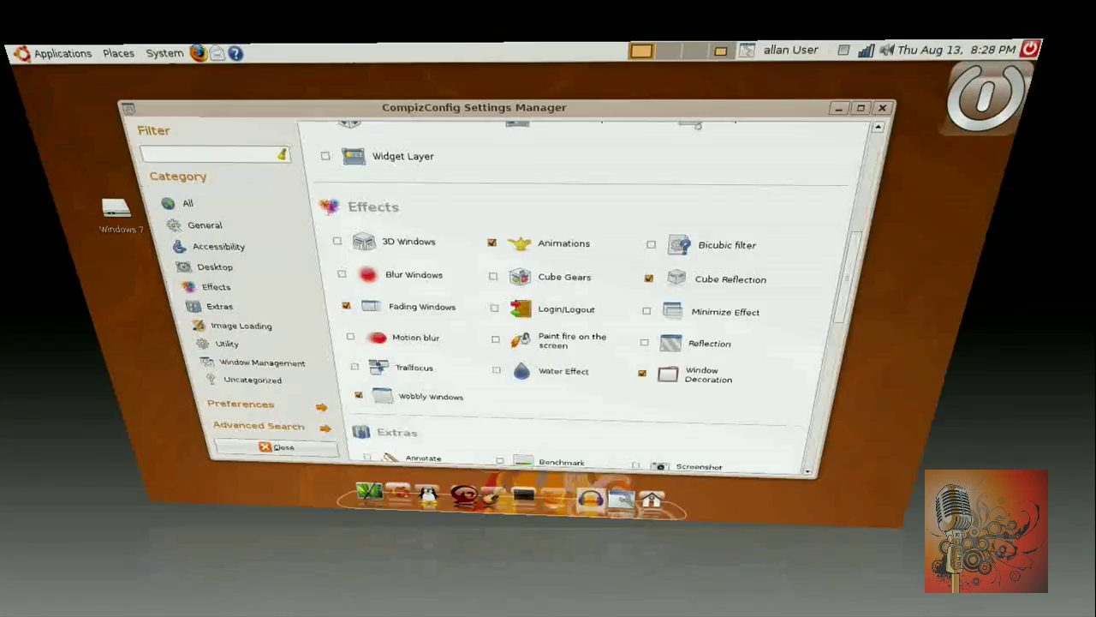
scroll(495, 399, "up", 1)
scroll(492, 397, "up", 2)
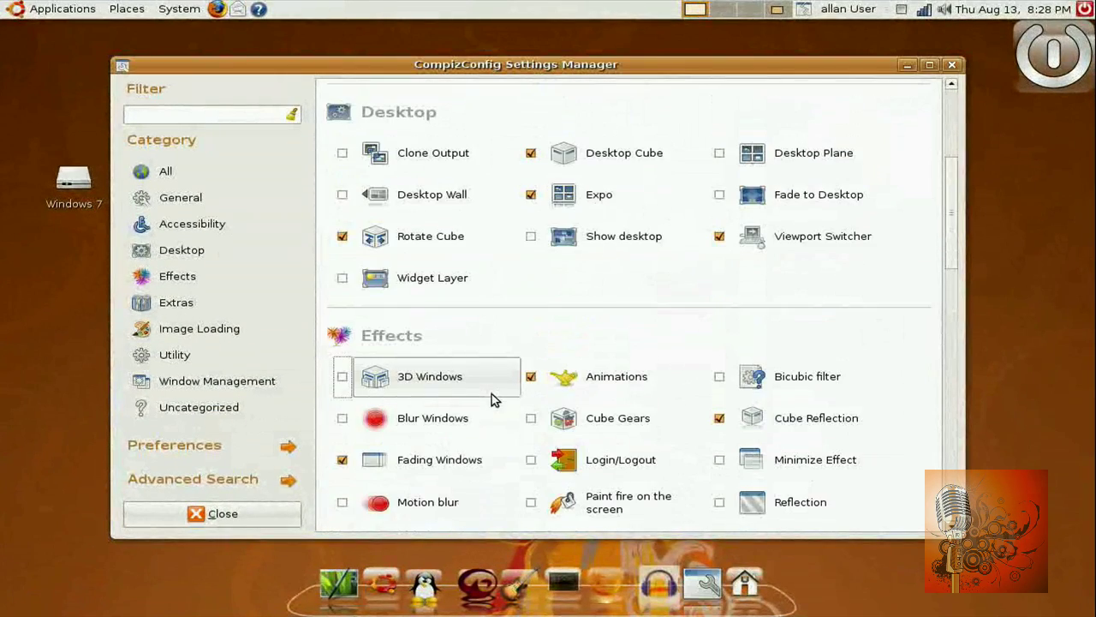
scroll(494, 400, "down", 1)
scroll(494, 399, "down", 1)
scroll(822, 302, "up", 1)
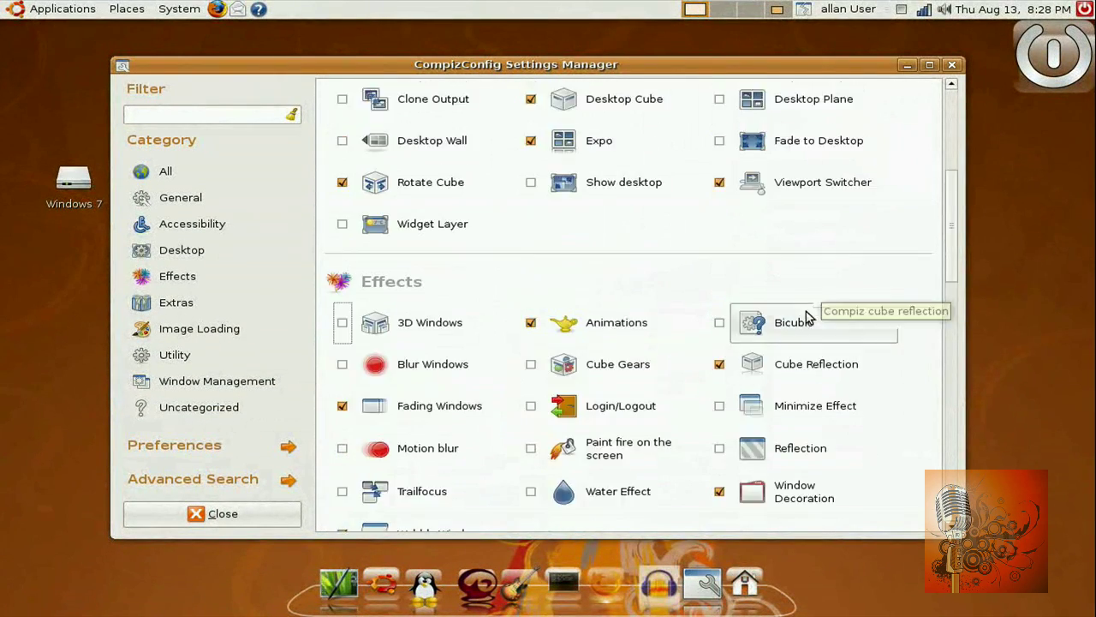
scroll(814, 310, "up", 6)
Step: In Desktop Cube Appearance, browse Pictures for a background image, then cancel and close the editor
left_click(682, 430)
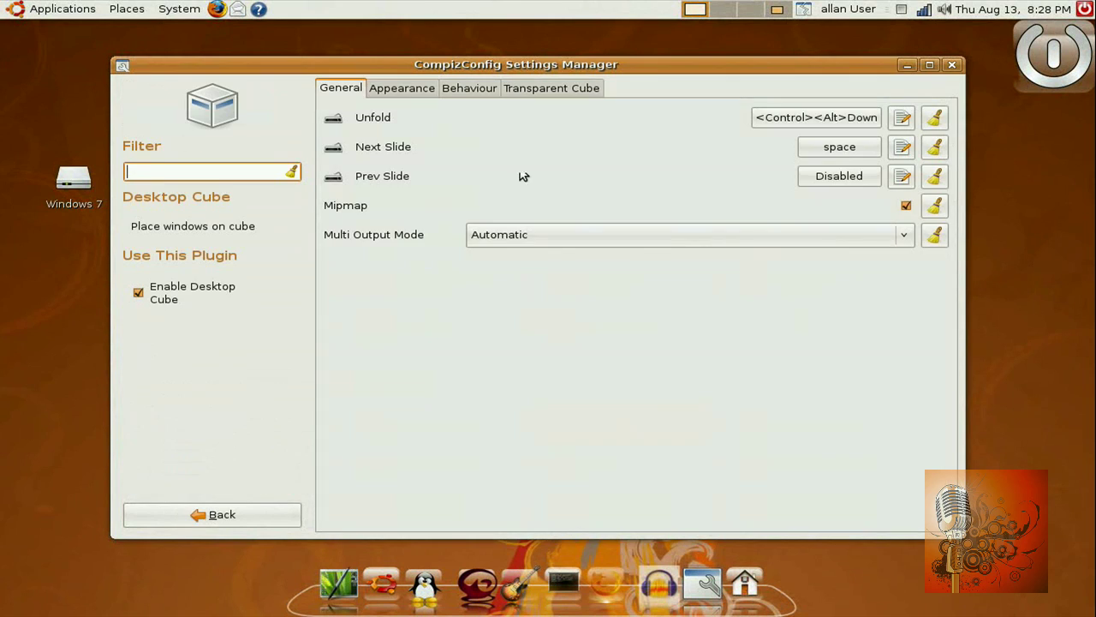
left_click(408, 91)
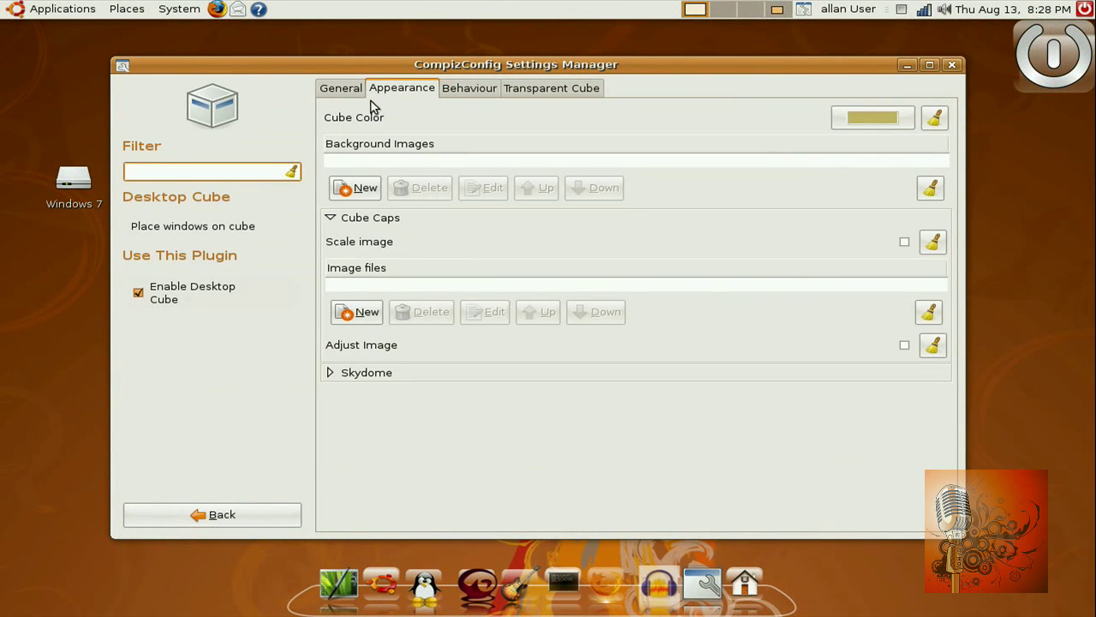
left_click(366, 190)
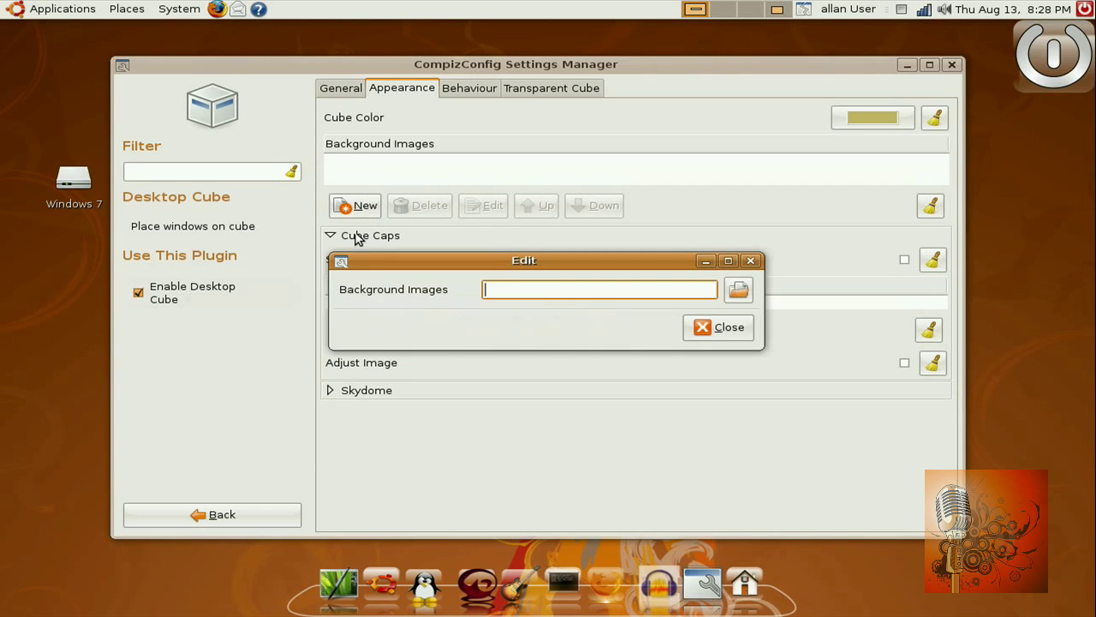
left_click(738, 289)
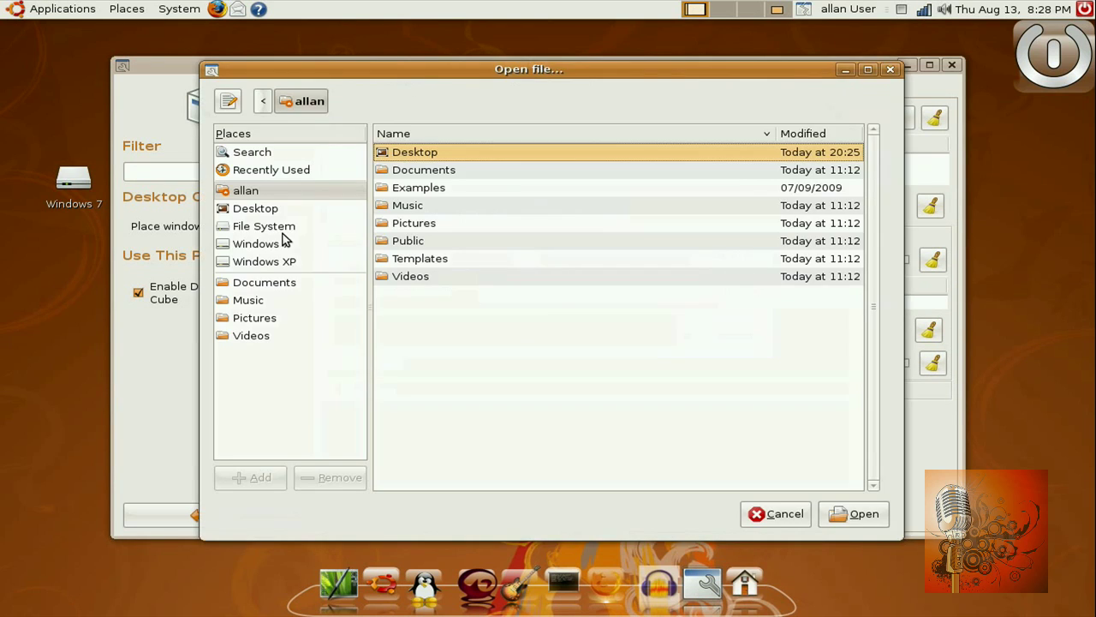
left_click(259, 320)
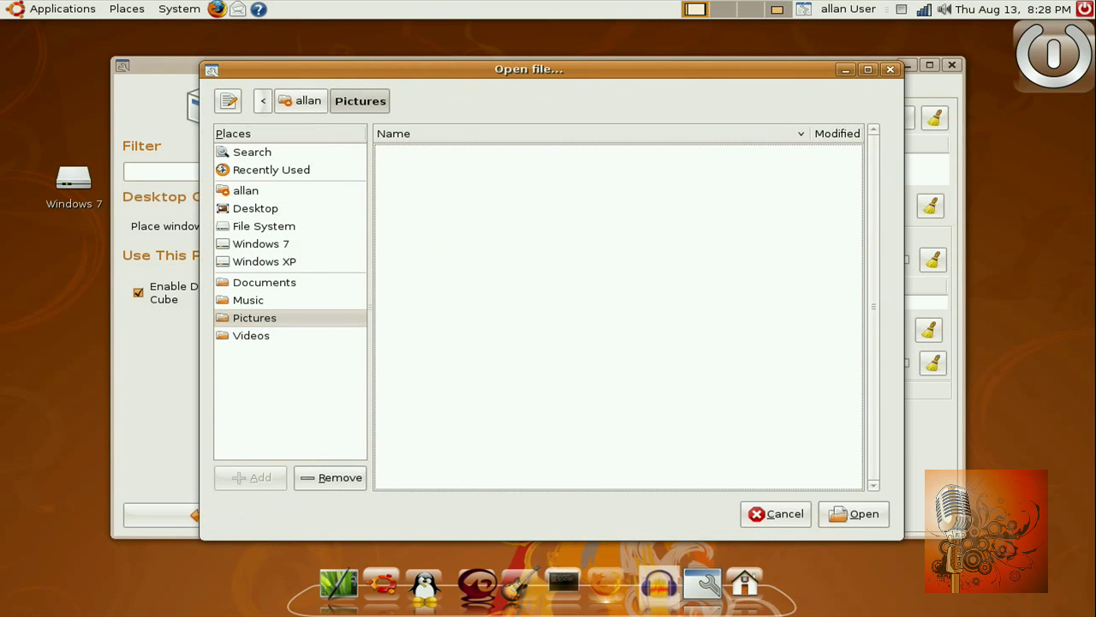
left_click(779, 516)
left_click(719, 327)
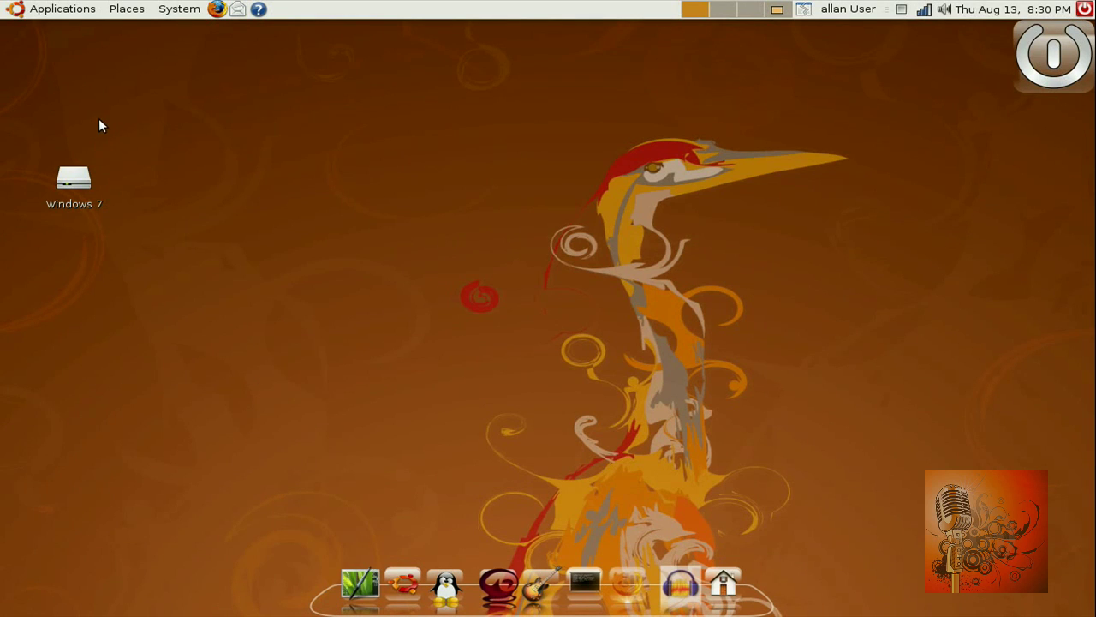
Step: Tilt the cube to view its top and carry the file browser to another workspace
left_click_drag(606, 117, 606, 360)
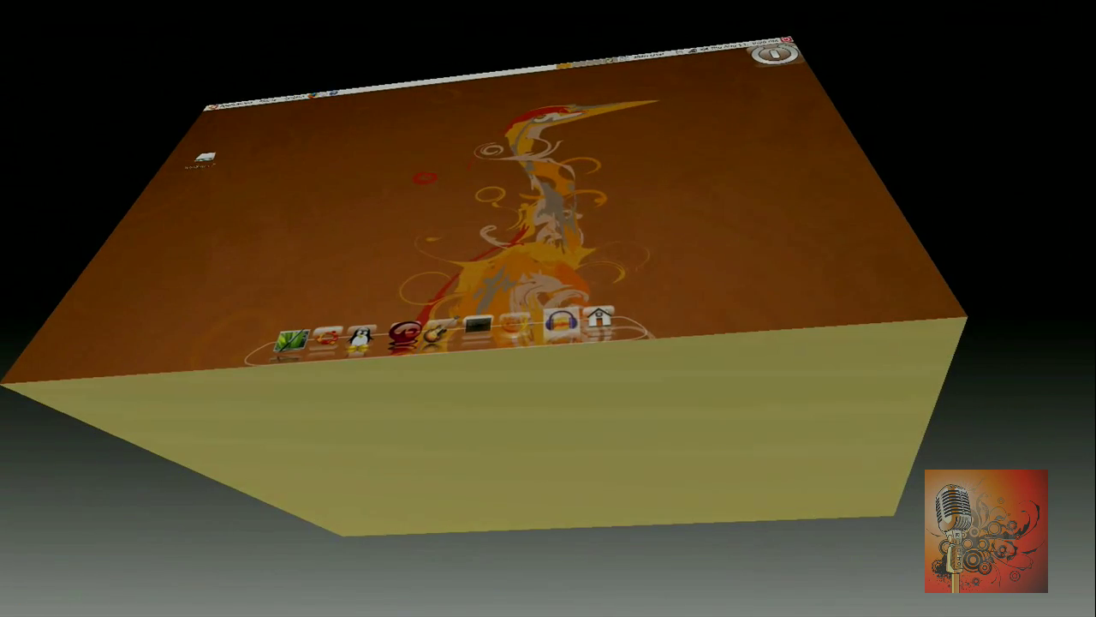
mouse_move(605, 360)
left_mouse_down()
mouse_move(605, 129)
mouse_move(605, 240)
mouse_move(479, 248)
left_mouse_up()
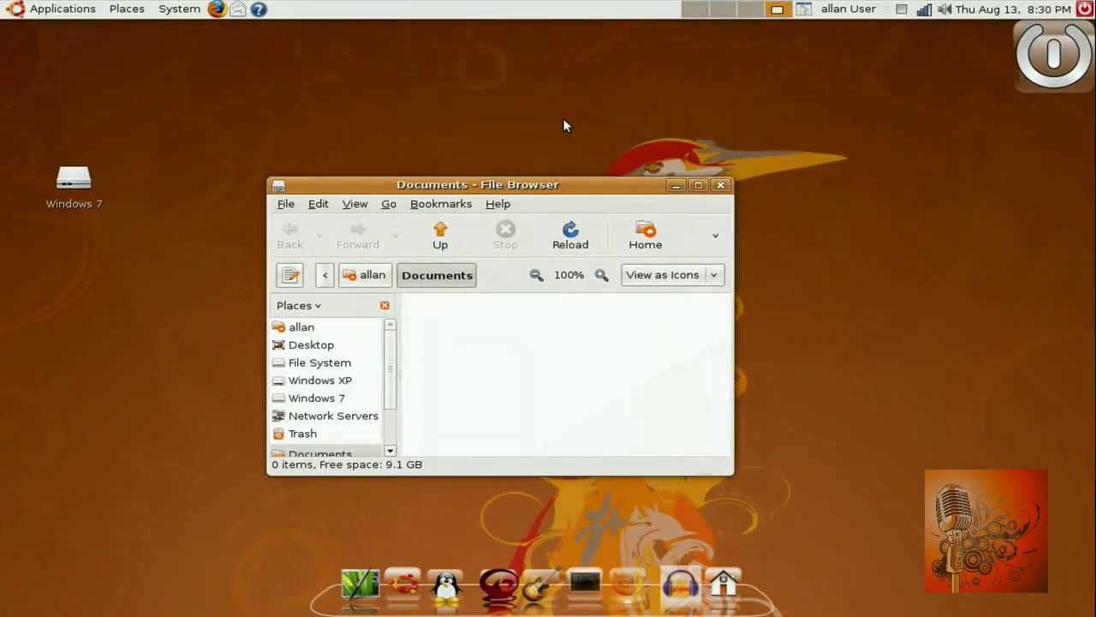
left_click_drag(537, 202, 782, 137)
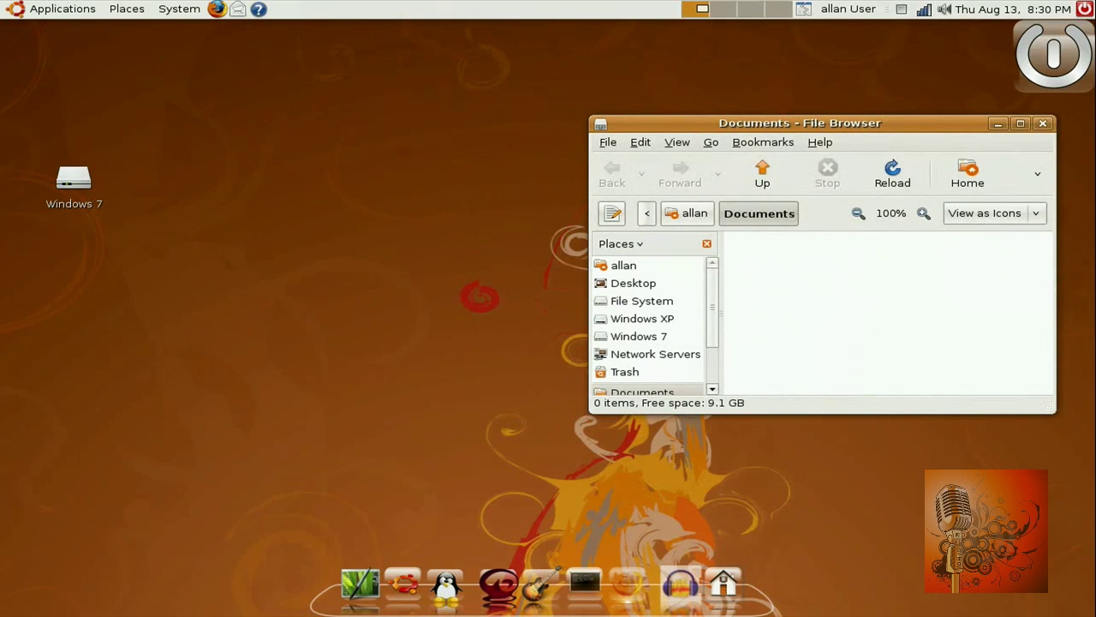
Step: Switch workspaces in the pager and move the file browser window up and left
left_click(754, 8)
left_click(702, 8)
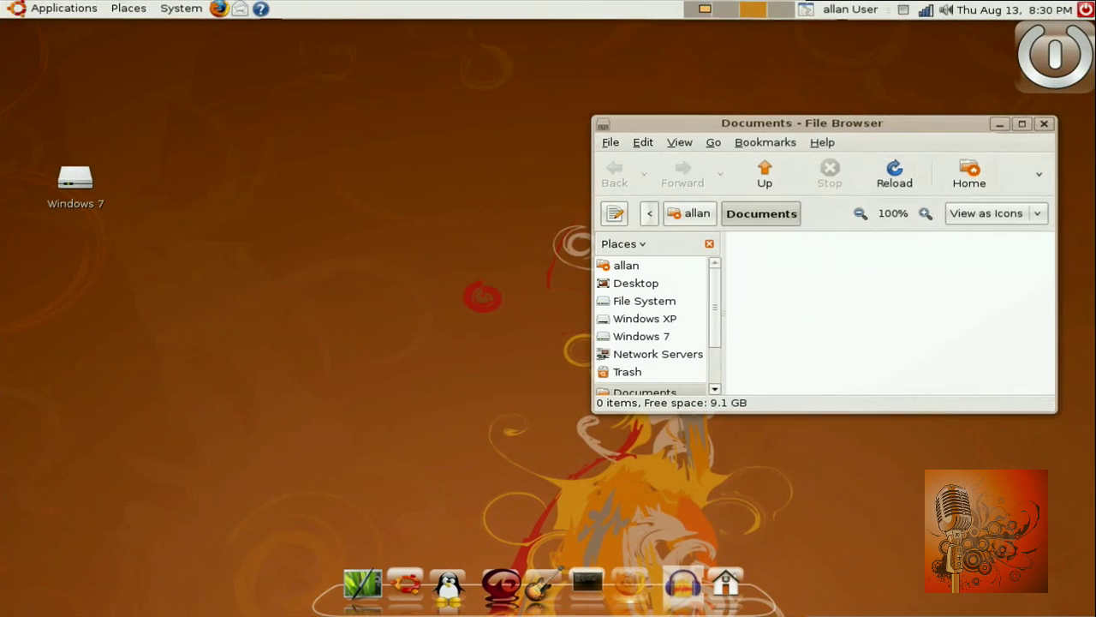
left_click_drag(624, 128, 384, 128)
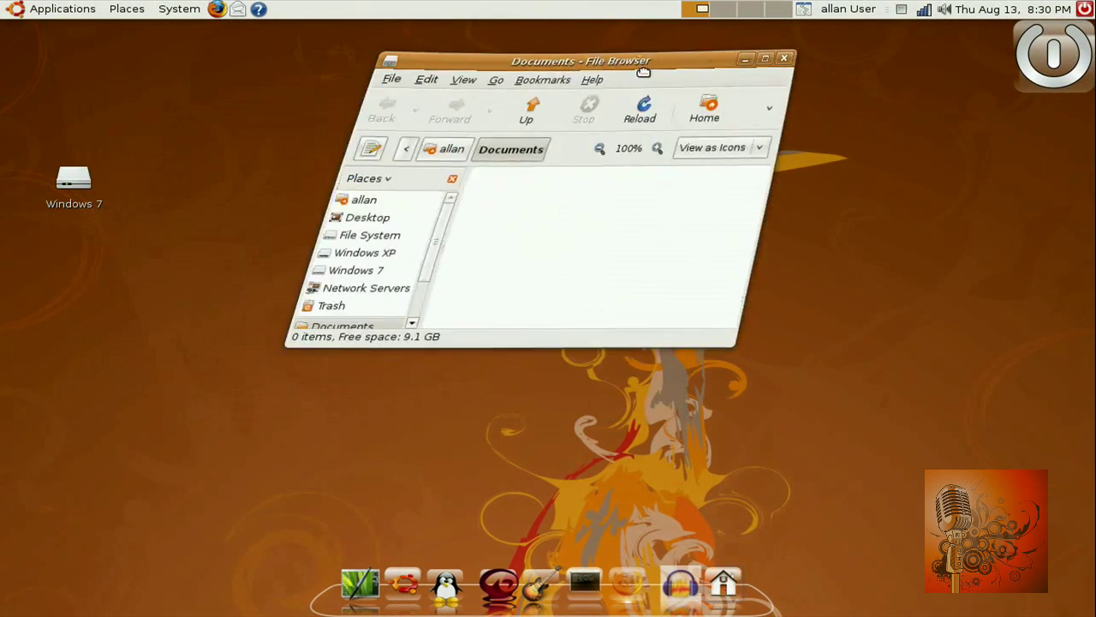